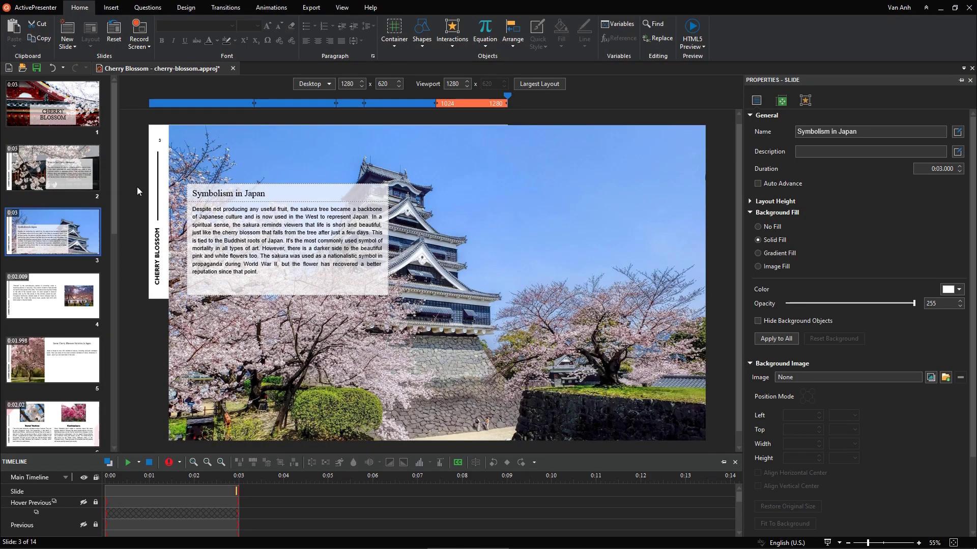
- Select slide 1 (title) and slide 2 (What is the Cherry Blossom?) together
left_click(91, 113)
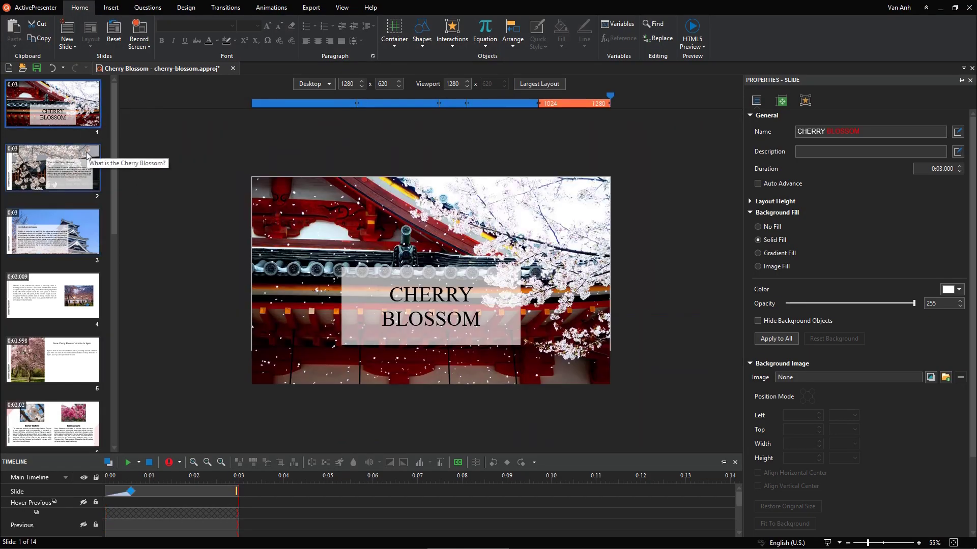
left_click(86, 152, "shift")
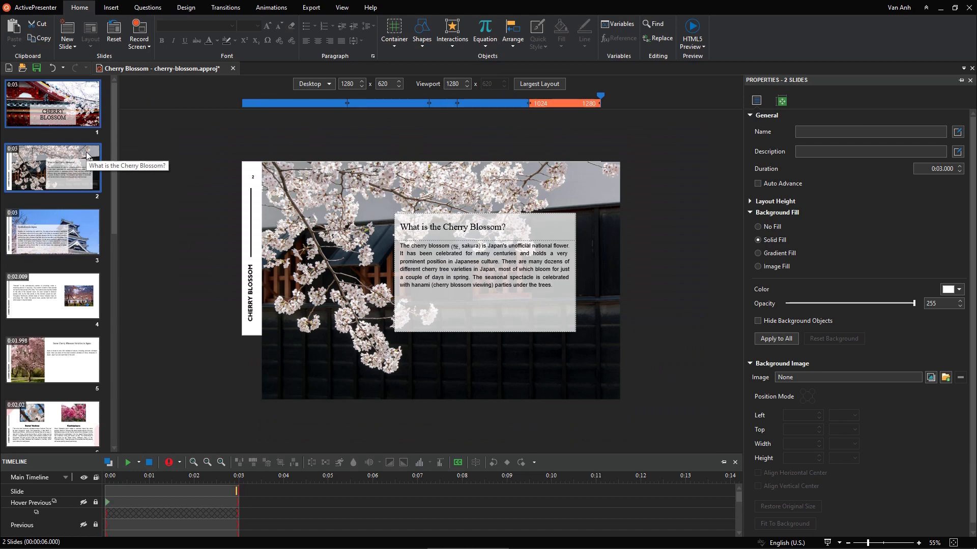
- Apply the Reveal transition to both selected slides from the transition gallery
left_click(228, 9)
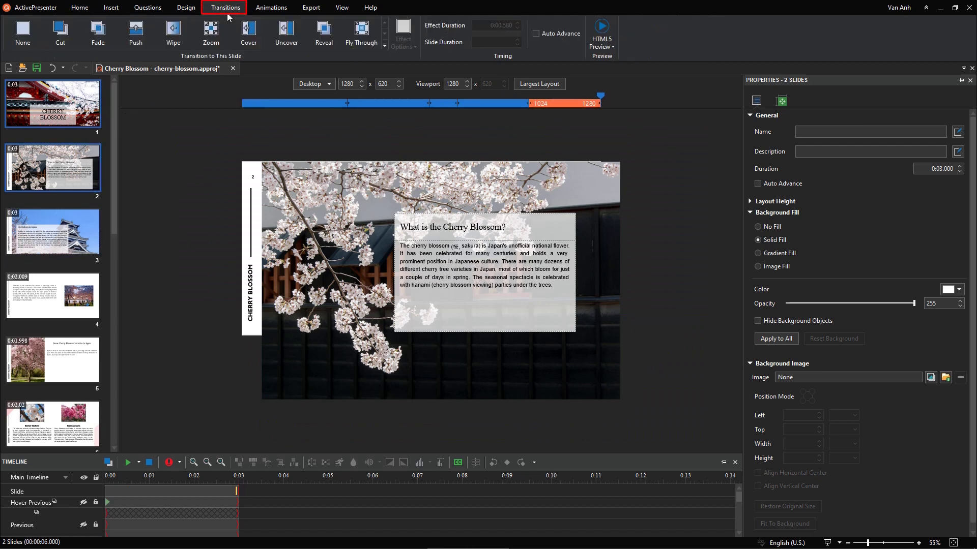
left_click(322, 46)
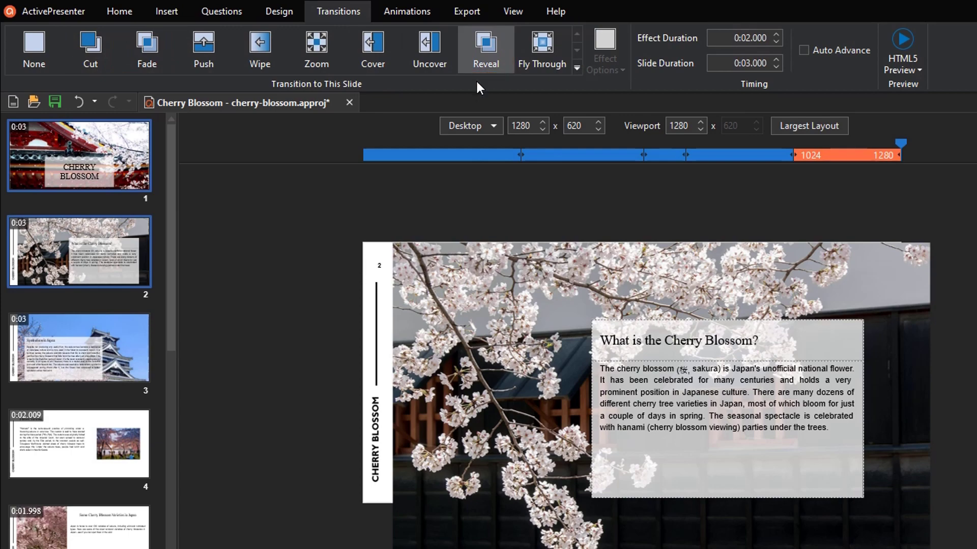
- Apply a Wipe transition with the From Bottom-Left direction to slide 3
left_click(135, 326)
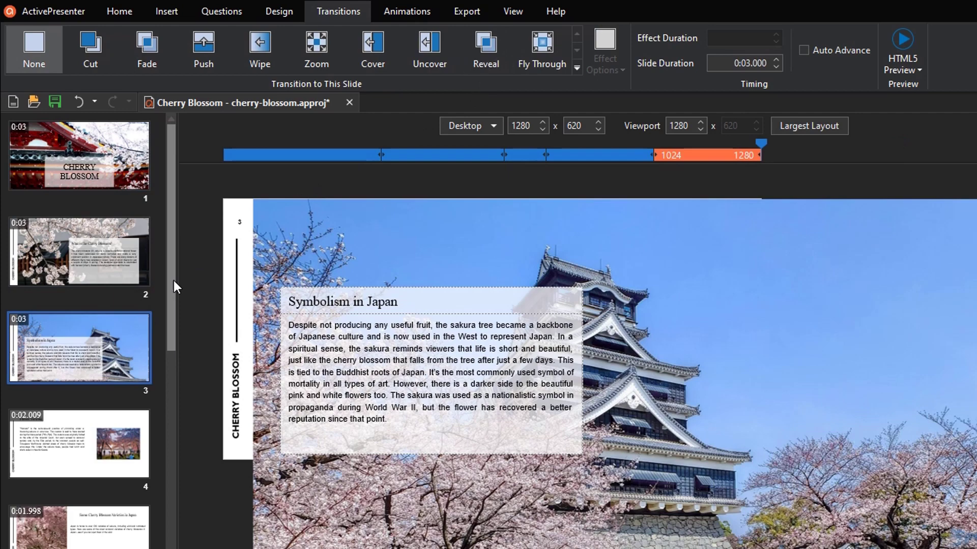
left_click(252, 70)
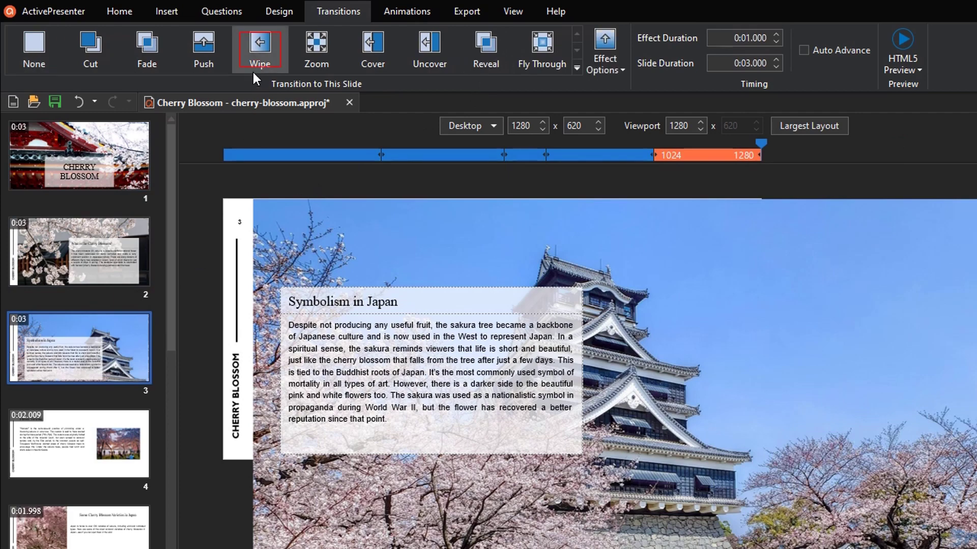
left_click(620, 70)
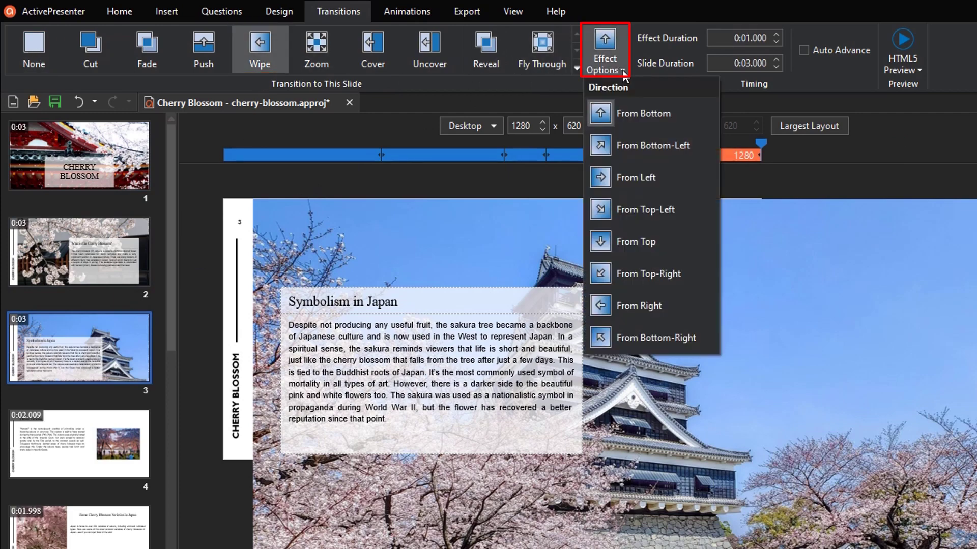
left_click(624, 145)
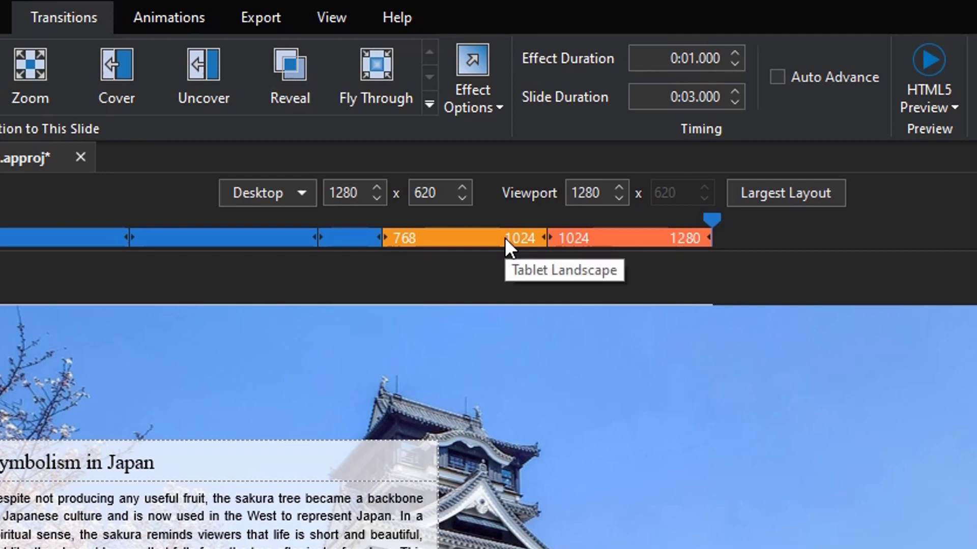
- Set the Symbolism in Japan slide's Effect Duration to 0:02.000
left_click(691, 58)
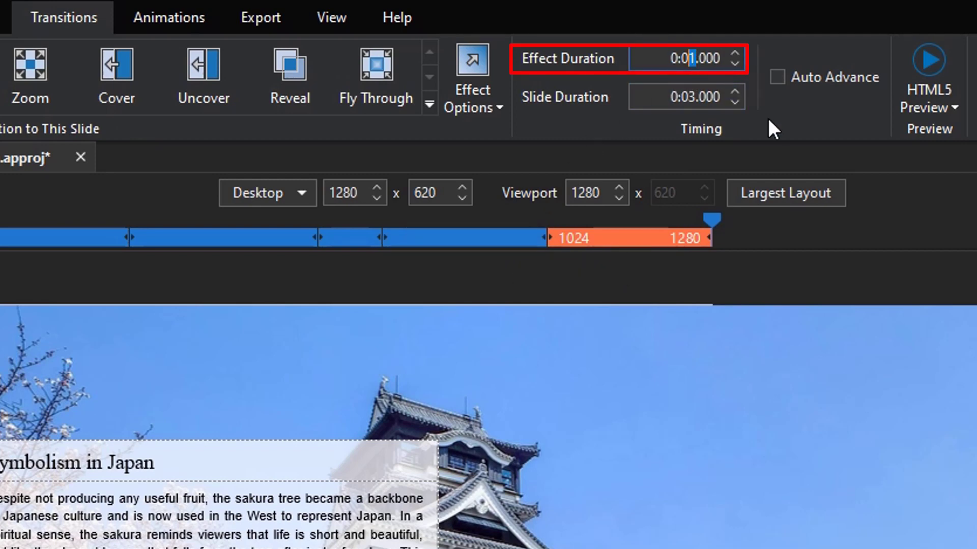
type("2")
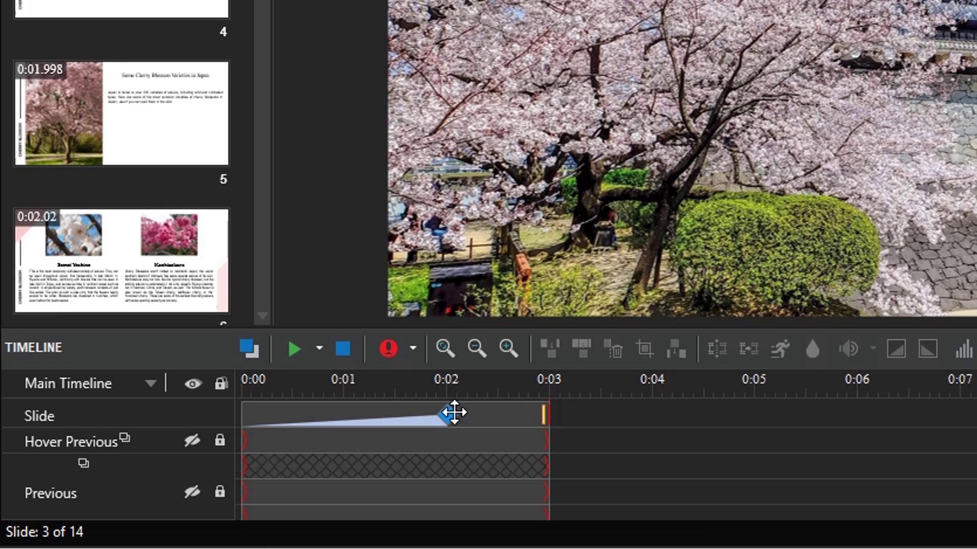
mouse_move(447, 414)
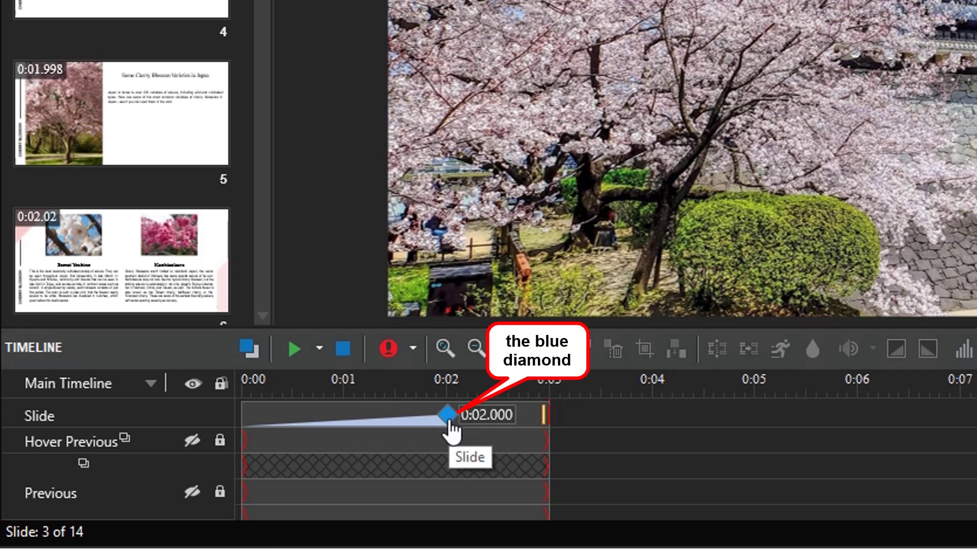
- Shorten slide 3's Wipe transition on the timeline to about 0:00.986
left_click_drag(452, 421, 345, 413)
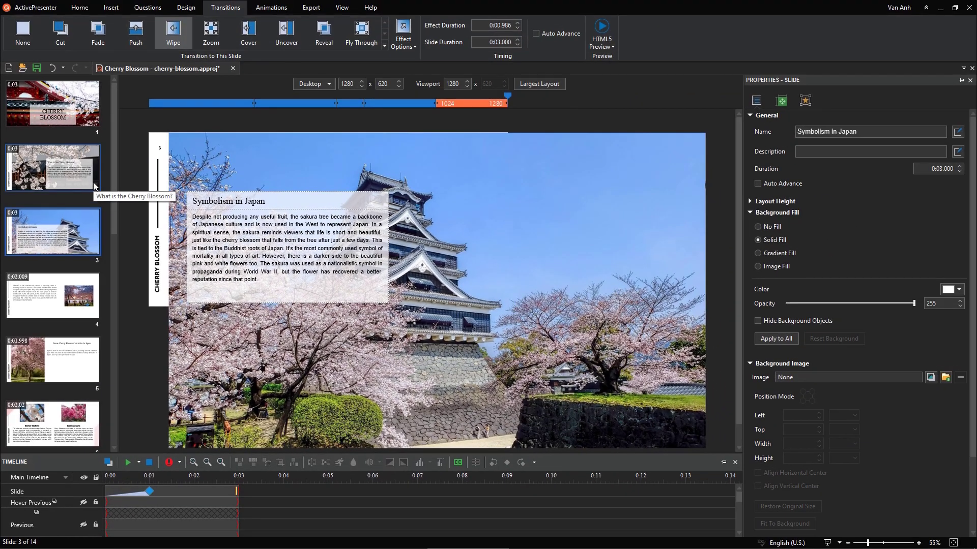
- Delete the Reveal transition from slide 2, leaving it with no transition
left_click(94, 185)
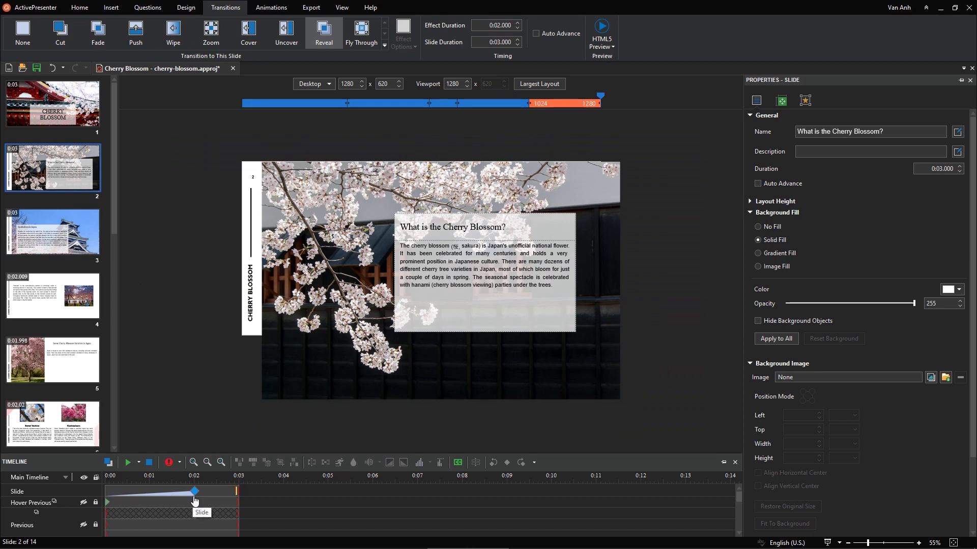
key("Delete")
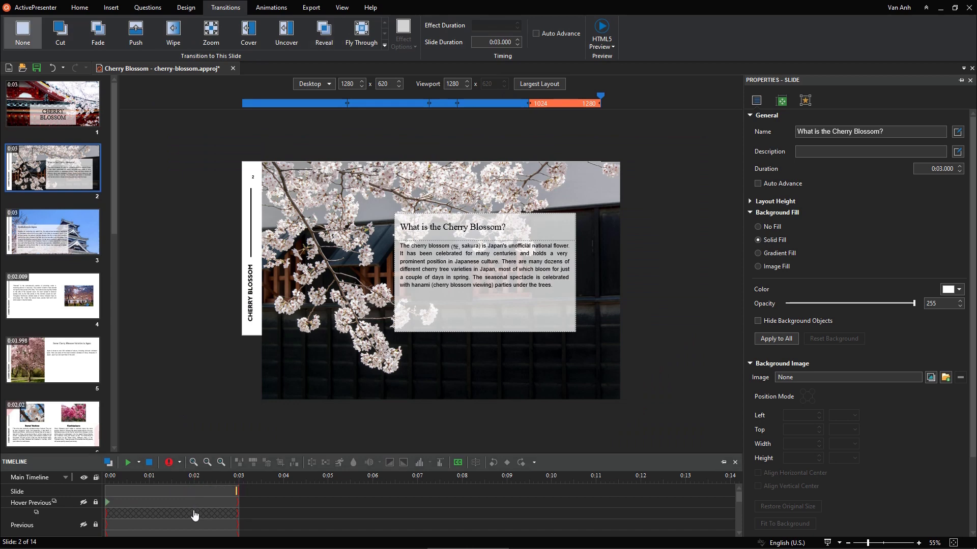